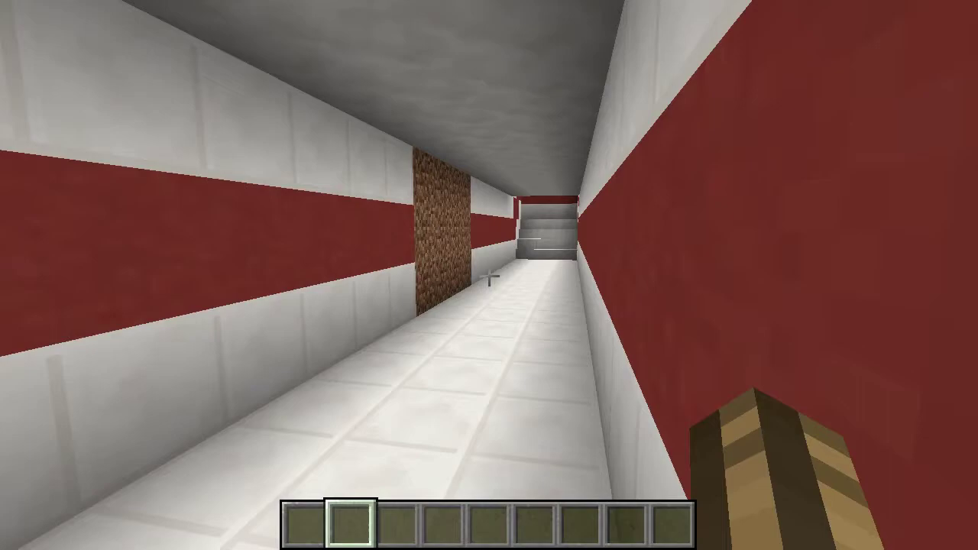
# Step: Dig through the dirt section of the corridor wall and go into the shaft behind it
pyautogui.press('w')
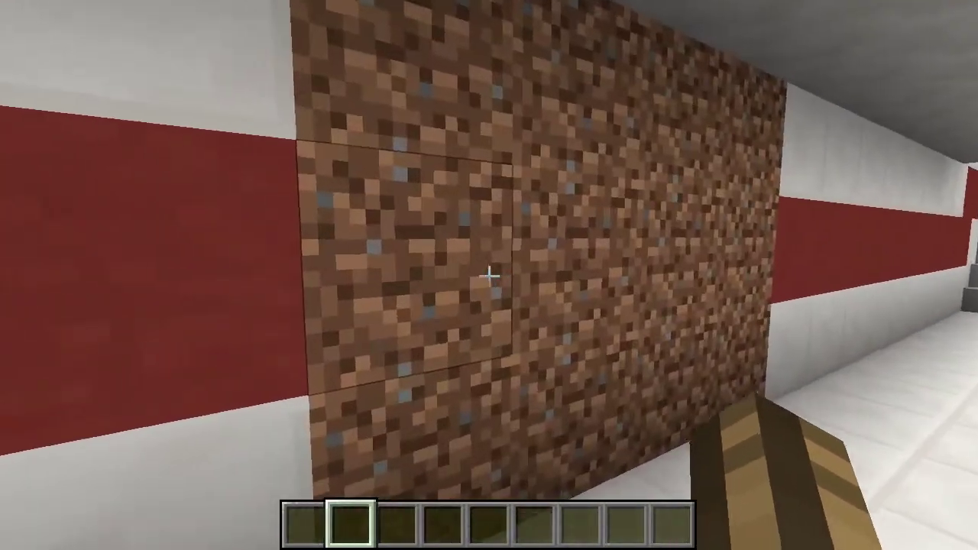
pyautogui.moveTo(489, 275); pyautogui.dragTo(489, 276)
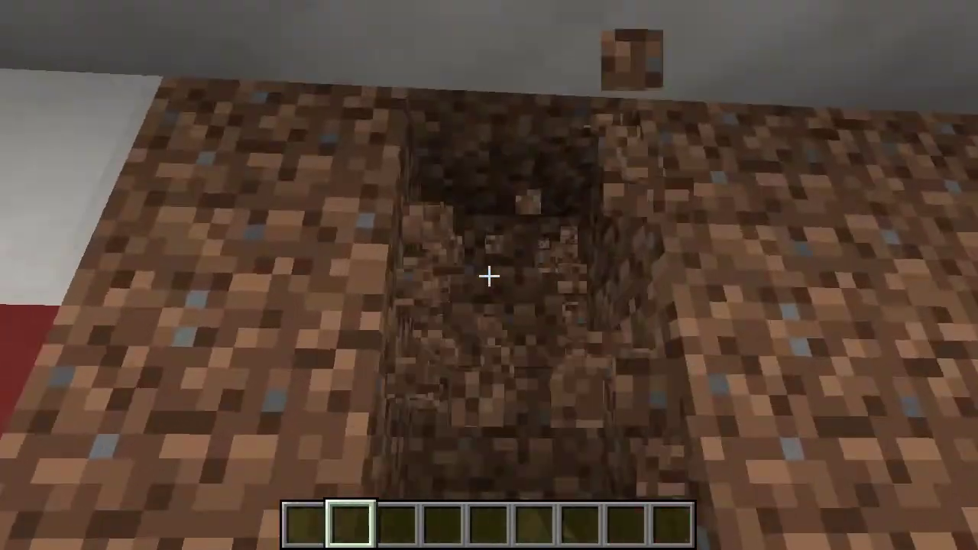
pyautogui.press('w')
pyautogui.press('w')
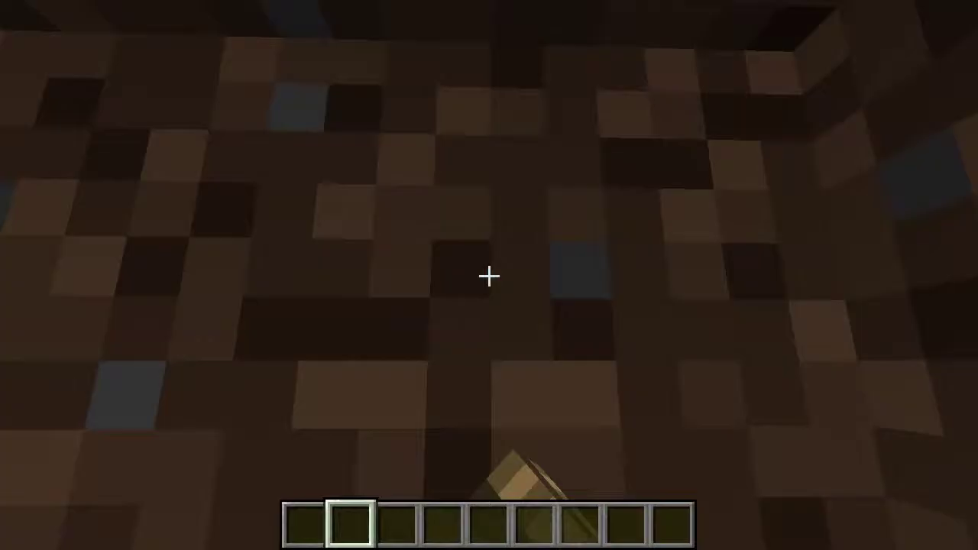
# Step: Change the player's game mode with the command /gamemode 3
pyautogui.press('/')
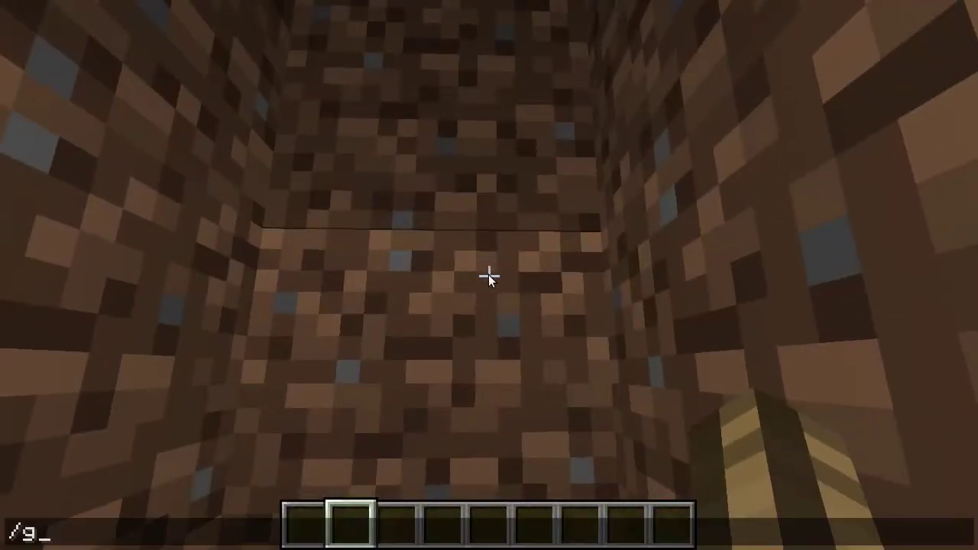
pyautogui.write('gamemode 3')
pyautogui.press('Return')
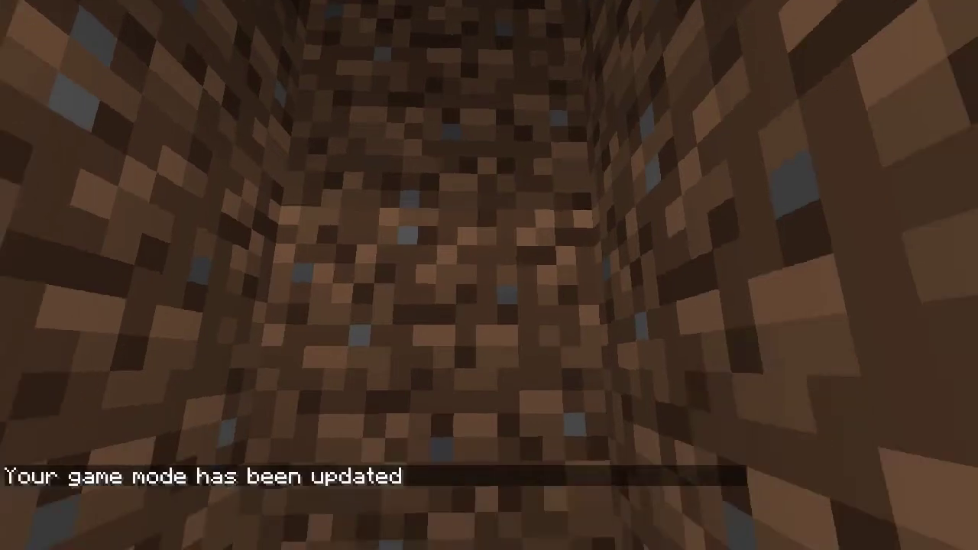
# Step: Inspect the dirt staircase shaft from outside, including where it meets the upper room and the lower corridor
pyautogui.press('w')
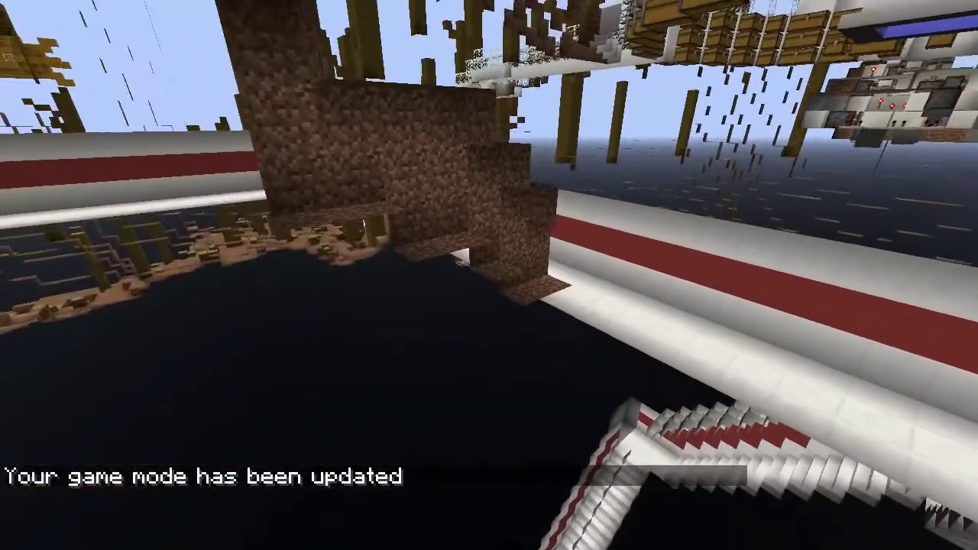
pyautogui.press('w')
pyautogui.press('w')
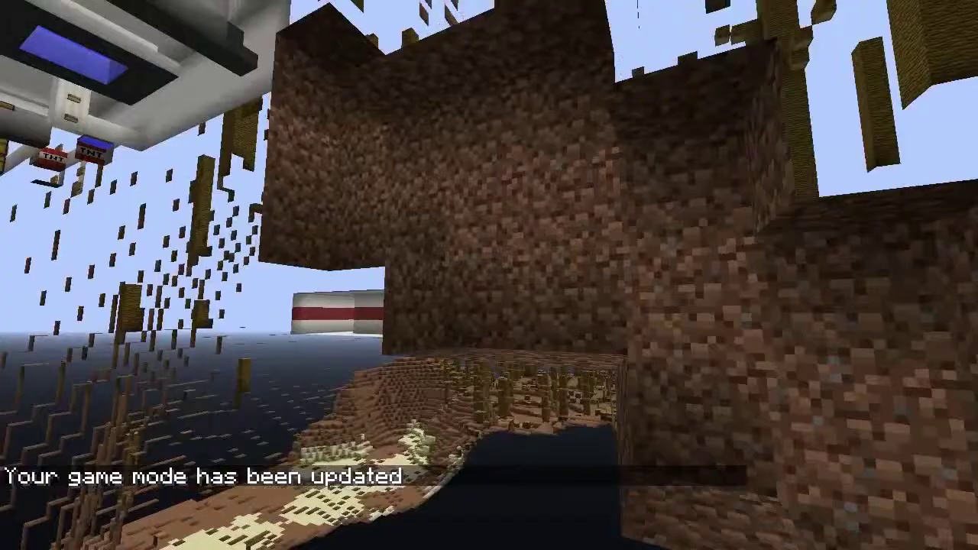
pyautogui.press('w')
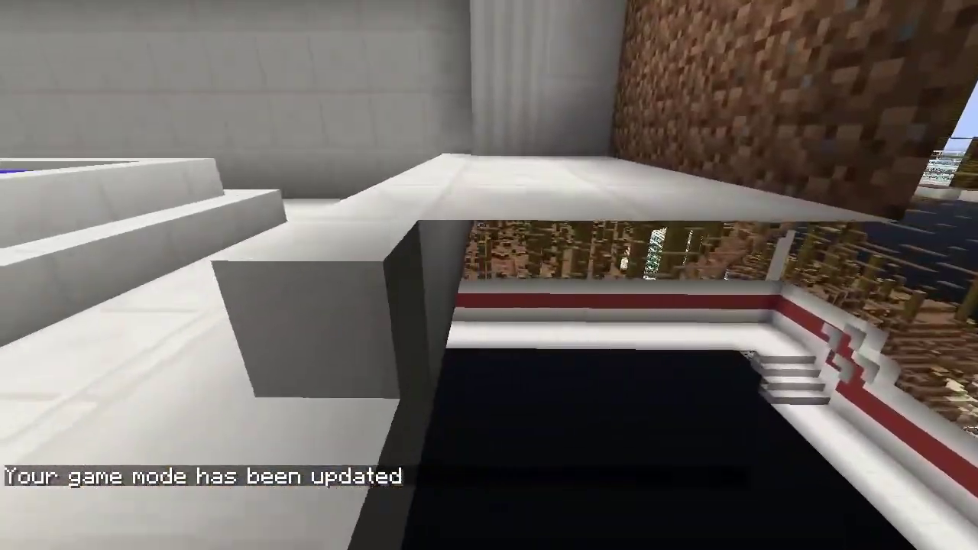
pyautogui.press('w')
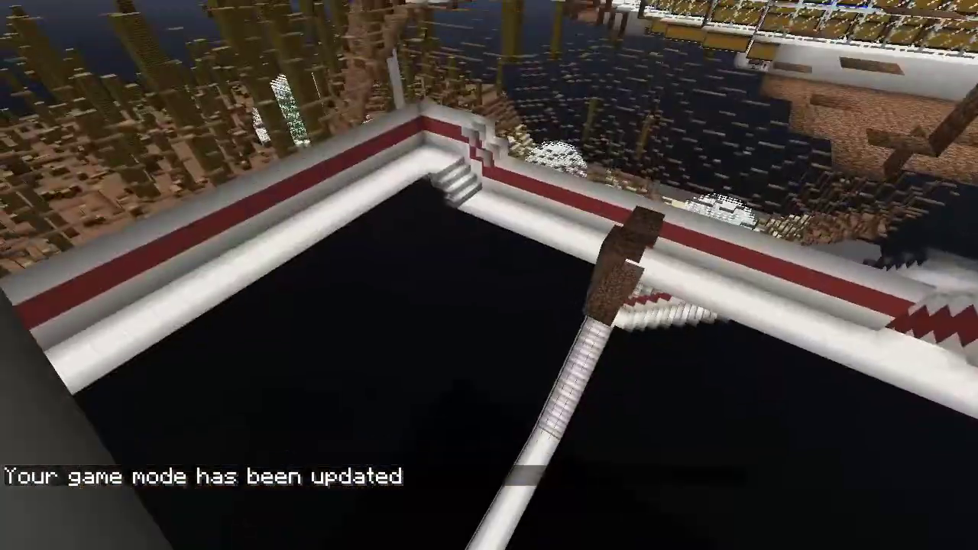
pyautogui.press('w')
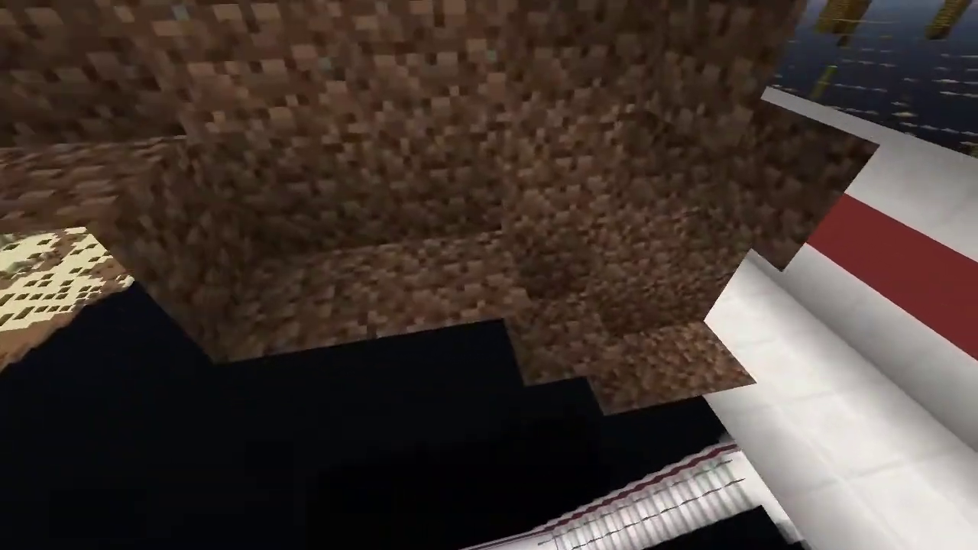
pyautogui.press('shift')
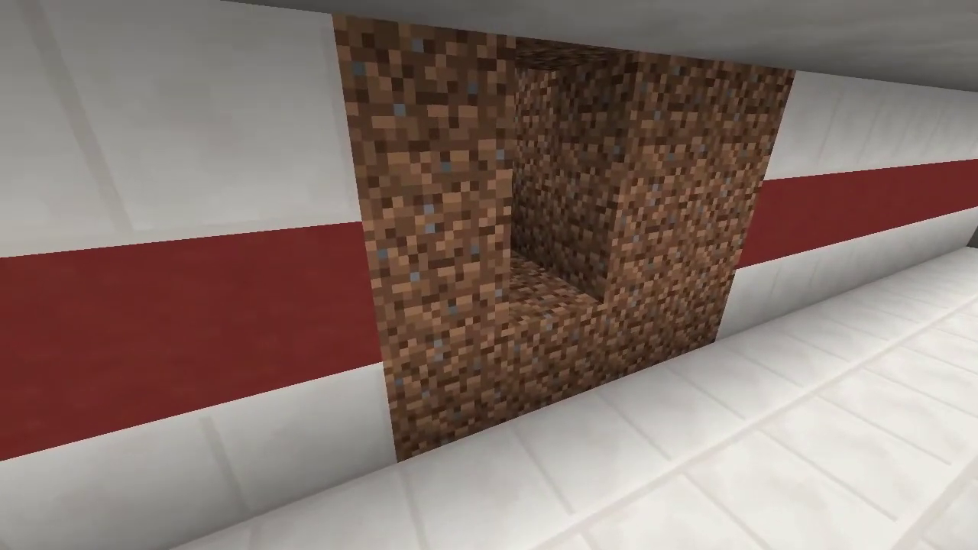
# Step: Switch to MCEdit and select the 4W x 1L x 3H dirt section in the corridor wall
pyautogui.press('Escape')
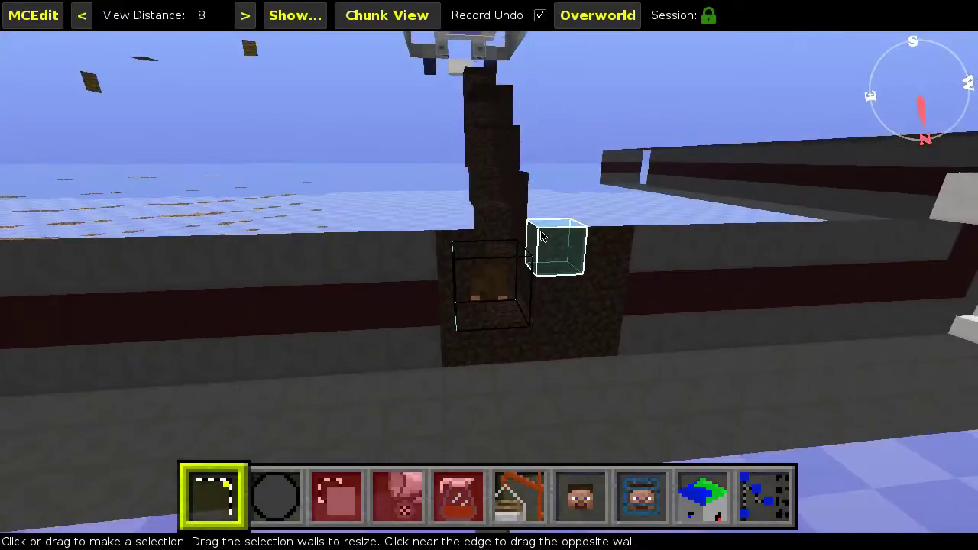
pyautogui.press('d')
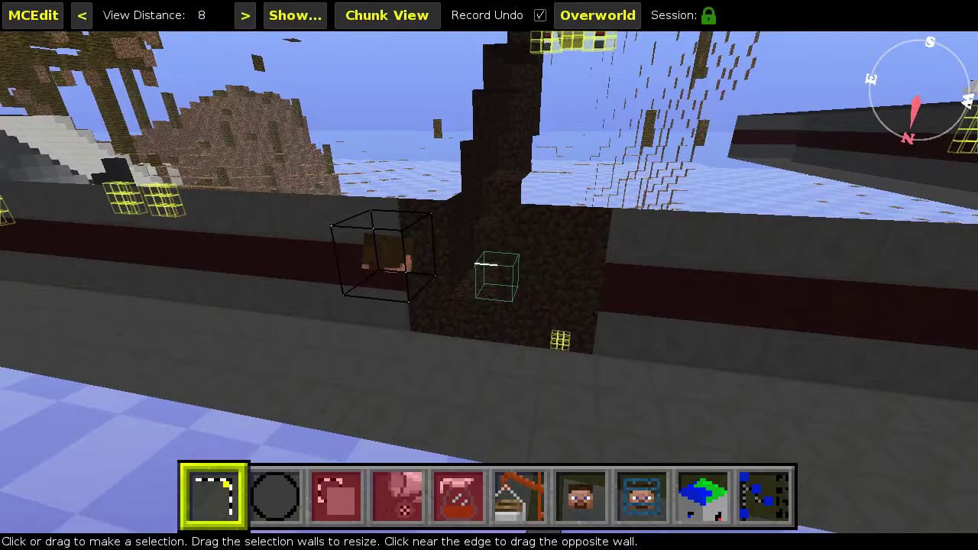
pyautogui.rightClick(592, 251)
pyautogui.click(502, 279)
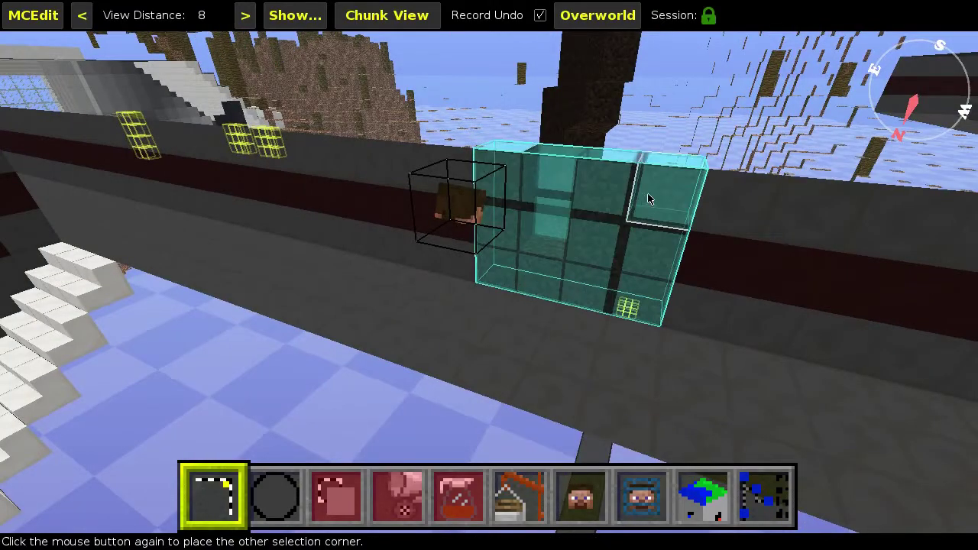
pyautogui.click(648, 198)
pyautogui.rightClick(649, 198)
# Step: Extend the selection along the dirt shaft up to the upper room, to 4W x 13L x 17H
pyautogui.press('d')
pyautogui.rightClick(726, 185)
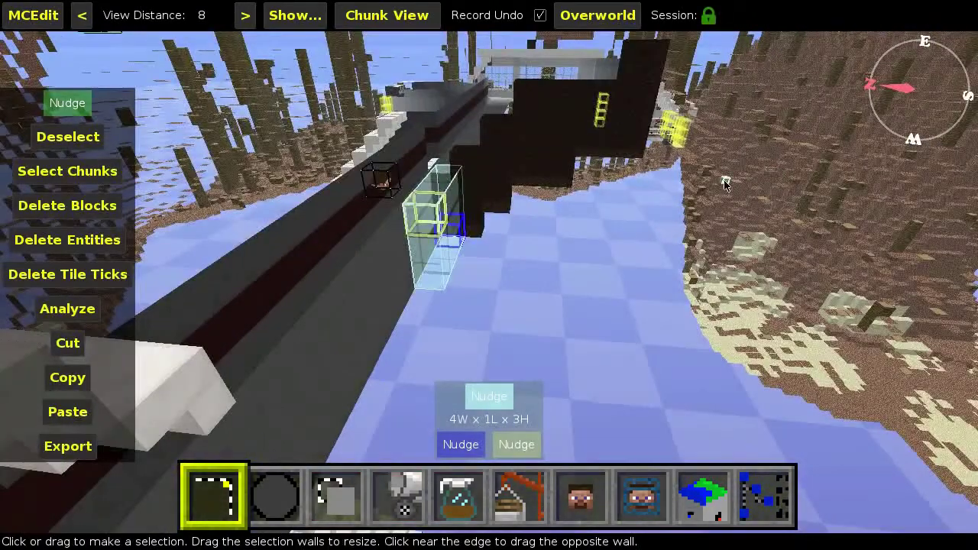
pyautogui.press('d')
pyautogui.moveTo(453, 218); pyautogui.dragTo(463, 152)
pyautogui.press('space')
pyautogui.press('a')
pyautogui.rightClick(500, 150)
pyautogui.press('d')
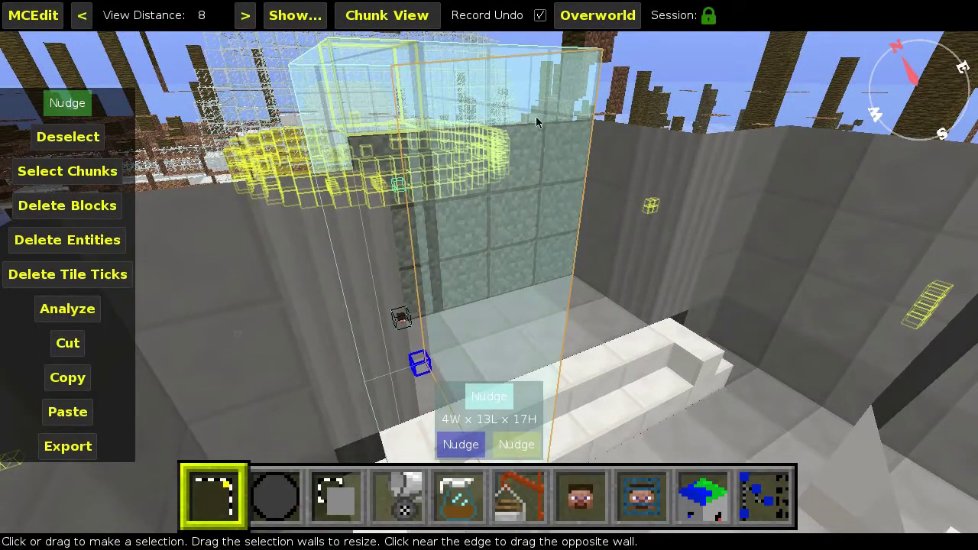
# Step: Widen the selection around the shaft by one block on one side, to 5W x 13L x 17H
pyautogui.rightClick(701, 182)
pyautogui.press('w')
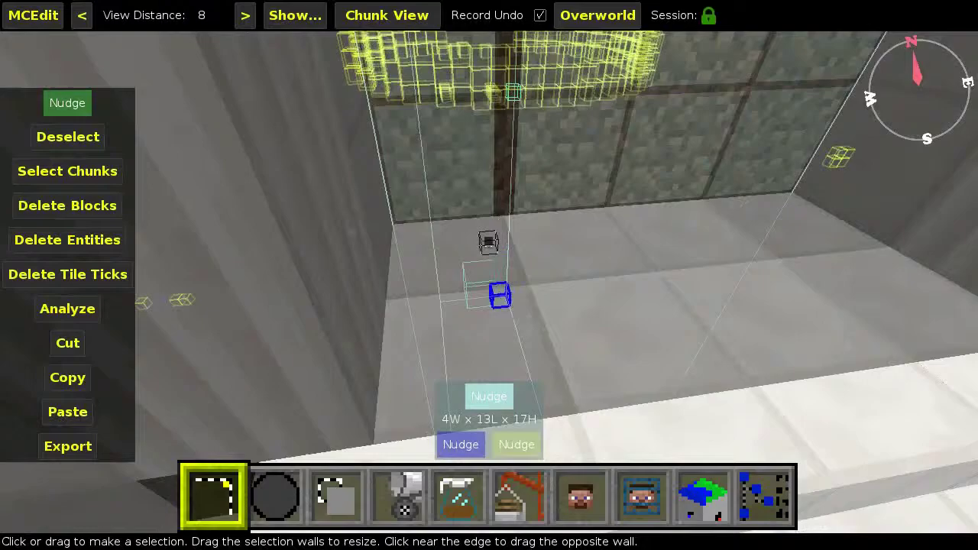
pyautogui.press('s')
pyautogui.press('a')
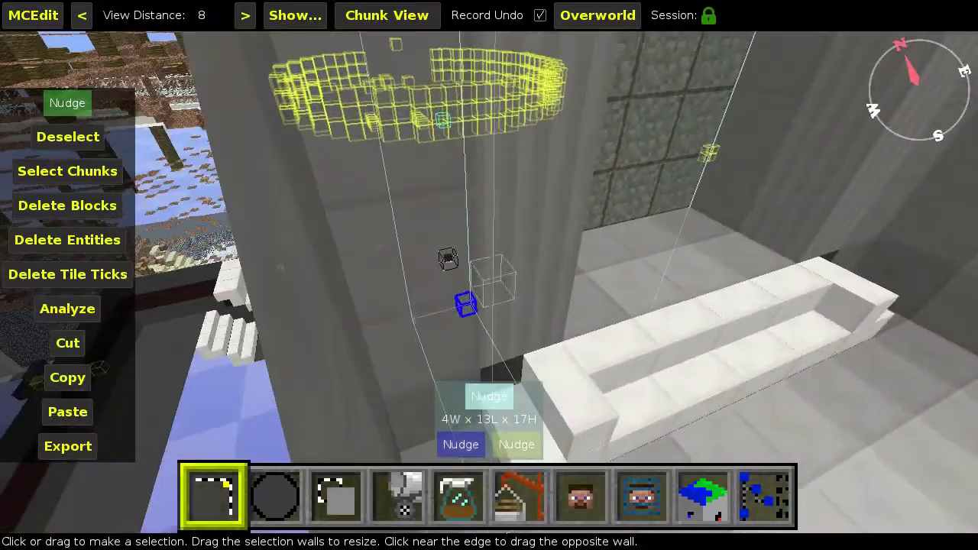
pyautogui.rightClick(731, 196)
pyautogui.moveTo(731, 197); pyautogui.dragTo(671, 200)
pyautogui.rightClick(671, 200)
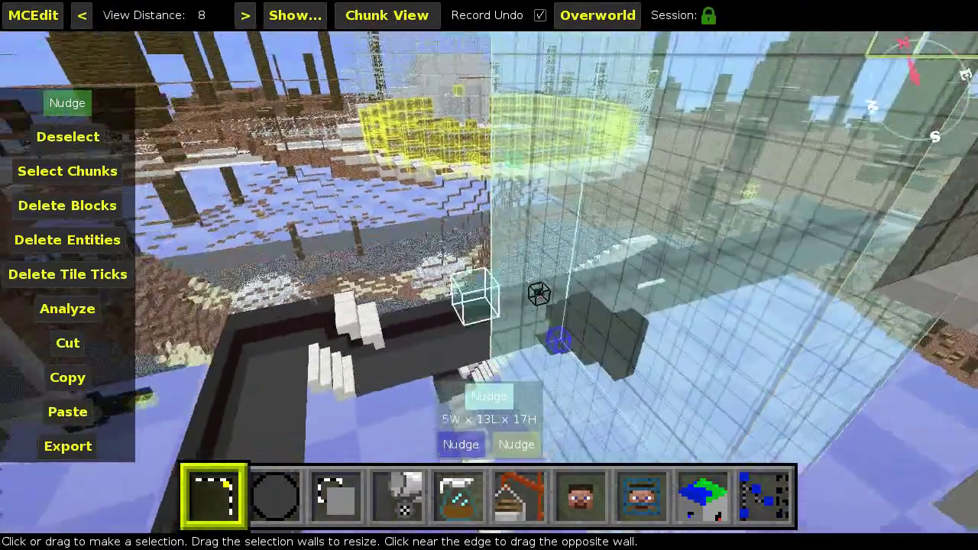
# Step: Widen the selection by one block on the opposite side of the shaft, to 6W x 13L x 17H
pyautogui.press('d')
pyautogui.rightClick(844, 214)
pyautogui.rightClick(843, 214)
pyautogui.press('d')
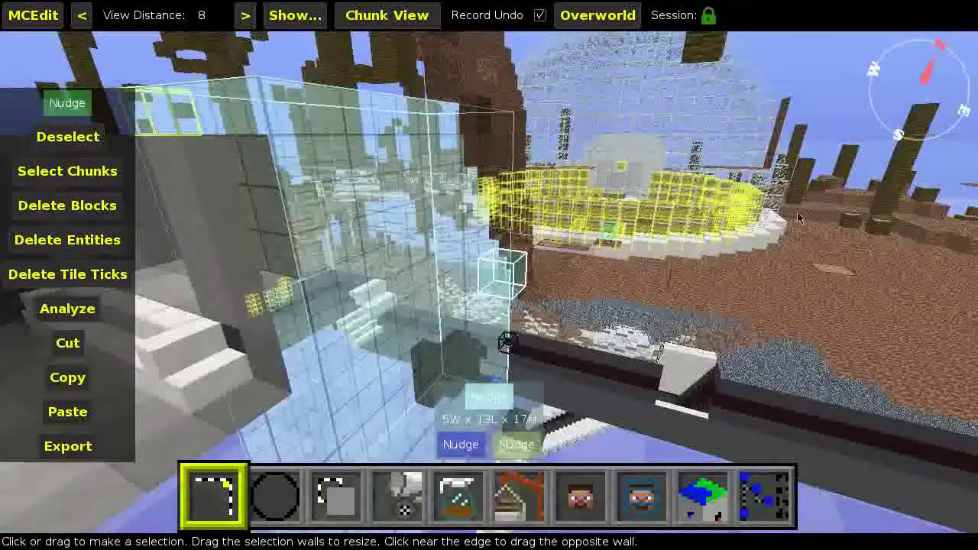
pyautogui.rightClick(443, 202)
pyautogui.moveTo(444, 202); pyautogui.dragTo(408, 206)
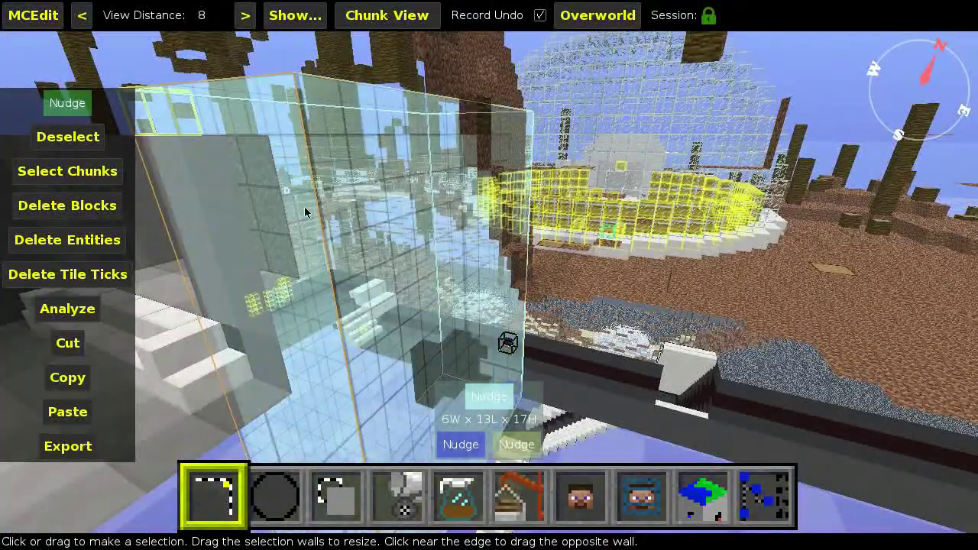
# Step: Set up the Make Stairs filter for the selection with the top-to-bottom direction S->N
pyautogui.rightClick(305, 209)
pyautogui.press('a')
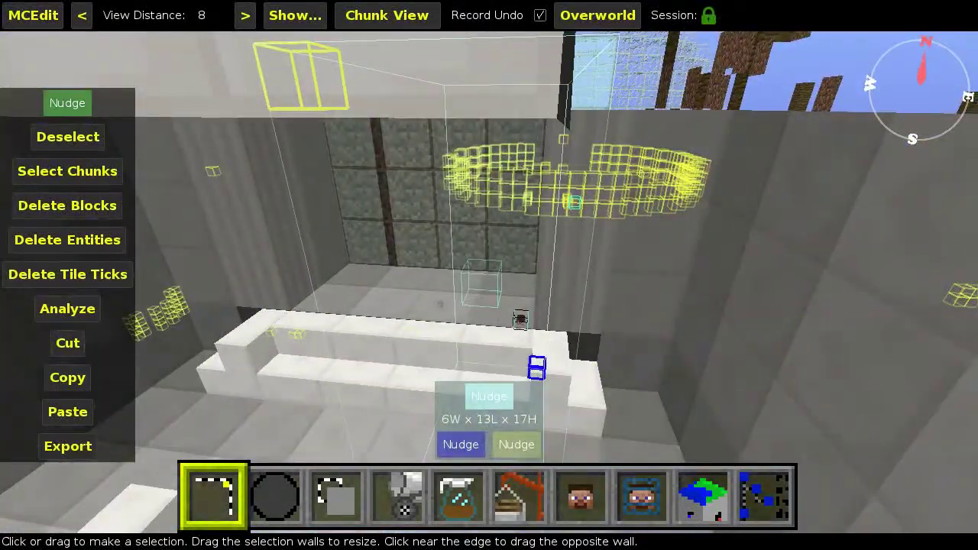
pyautogui.press('w')
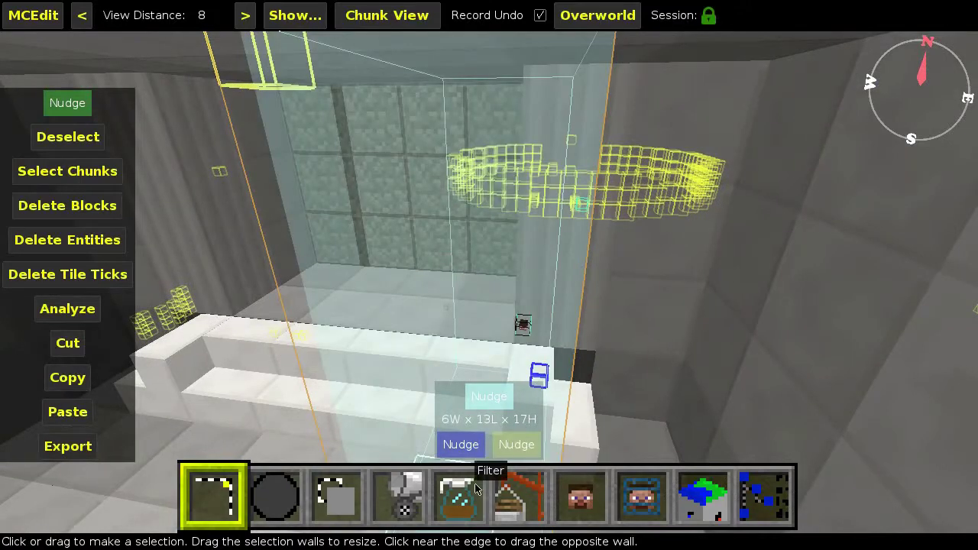
pyautogui.click(463, 495)
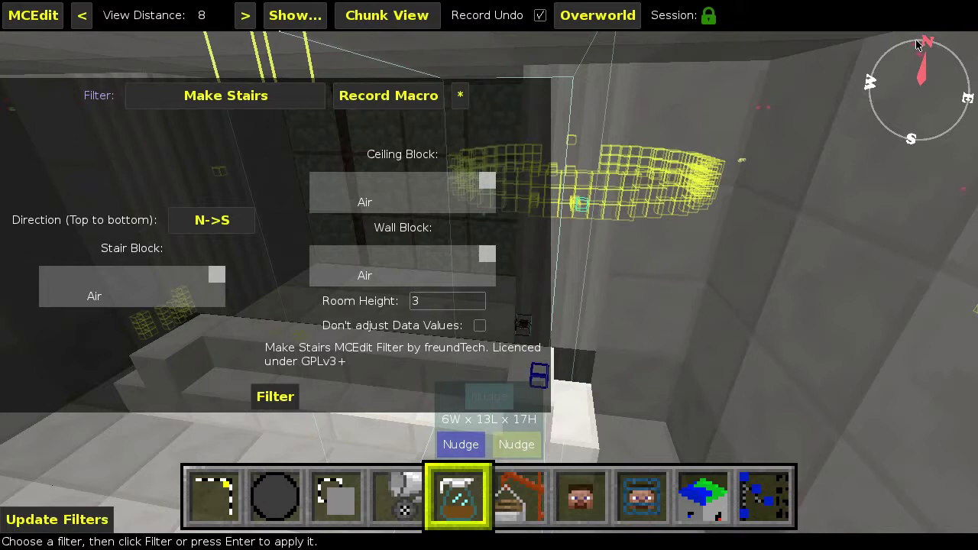
pyautogui.click(211, 220)
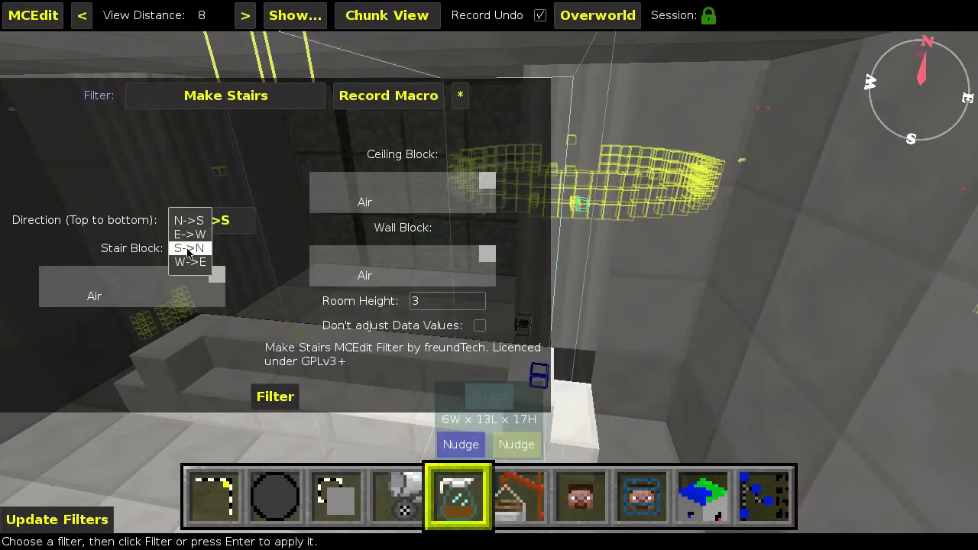
# Step: Set the filter's stair block to Quartz Stairs (Bottom, West)
pyautogui.click(130, 298)
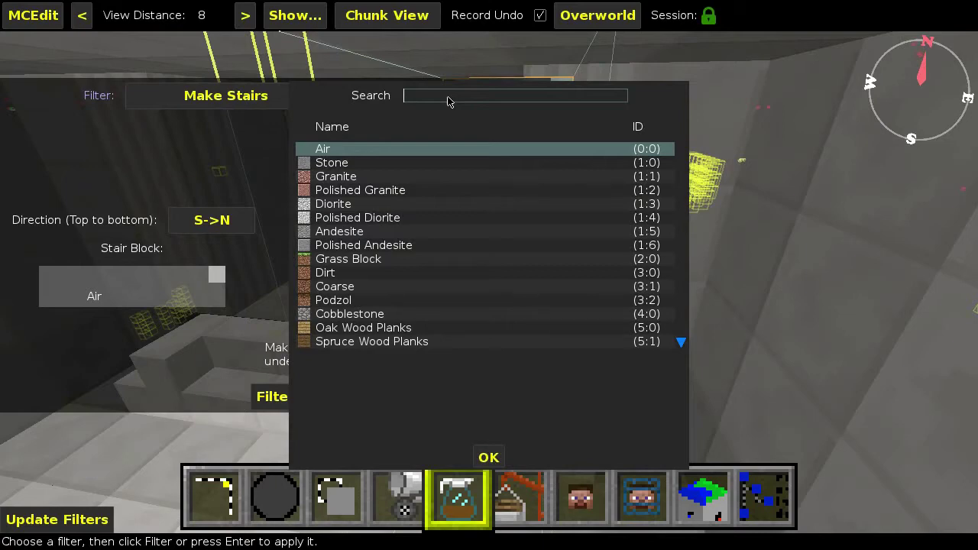
pyautogui.write('qurtz')
pyautogui.press('BackSpace')
pyautogui.press('BackSpace')
pyautogui.press('BackSpace')
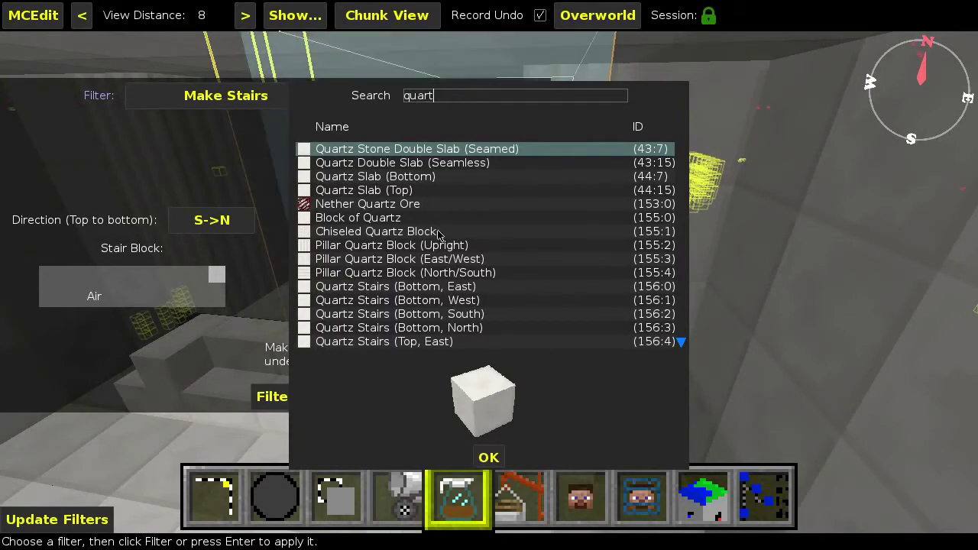
pyautogui.click(437, 301)
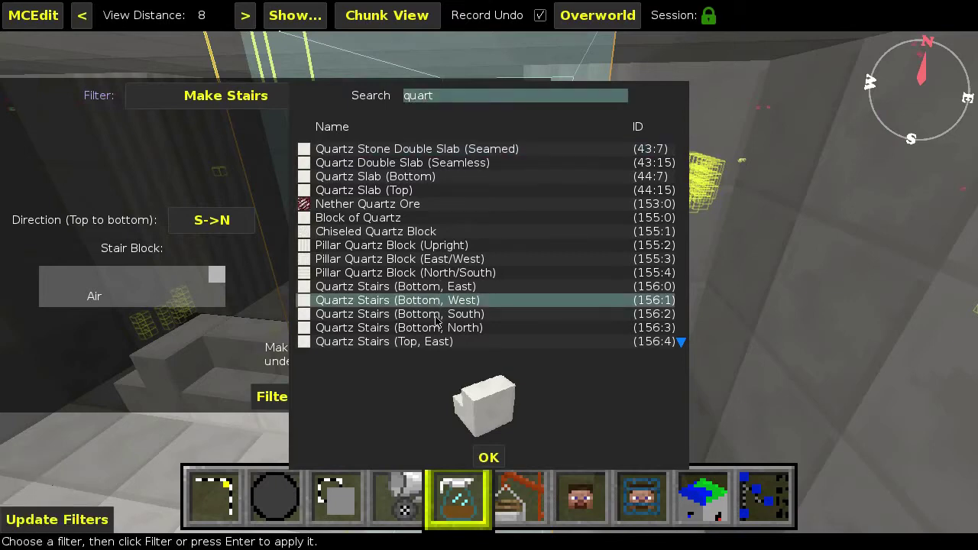
pyautogui.click(439, 328)
pyautogui.click(441, 314)
pyautogui.click(444, 303)
pyautogui.click(486, 457)
# Step: Set the filter's ceiling block to Quartz Stairs (Bottom, East)
pyautogui.click(402, 191)
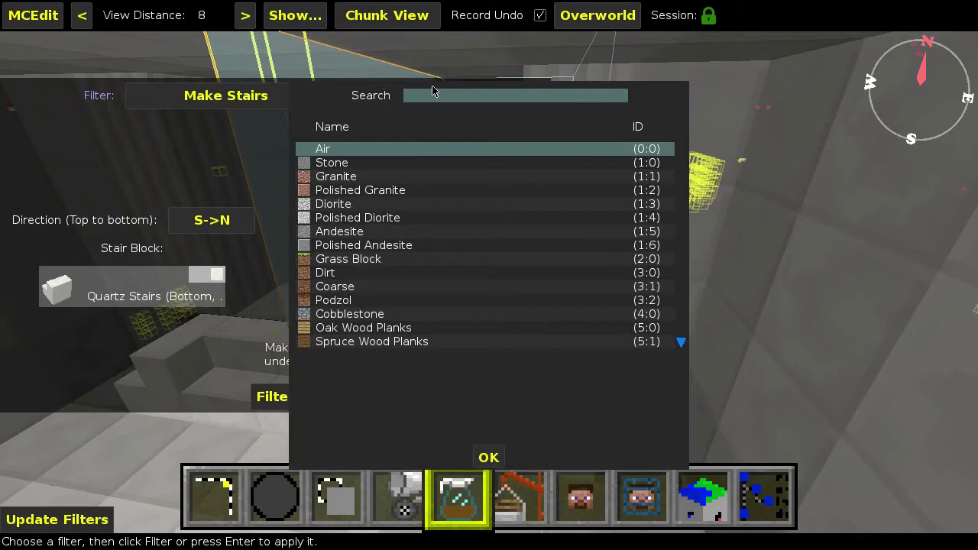
pyautogui.write('quart')
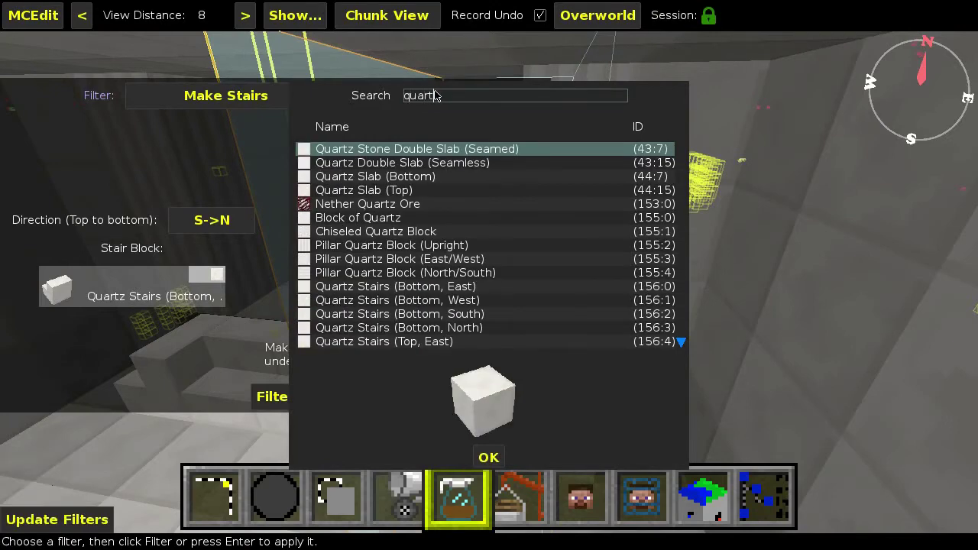
pyautogui.click(395, 287)
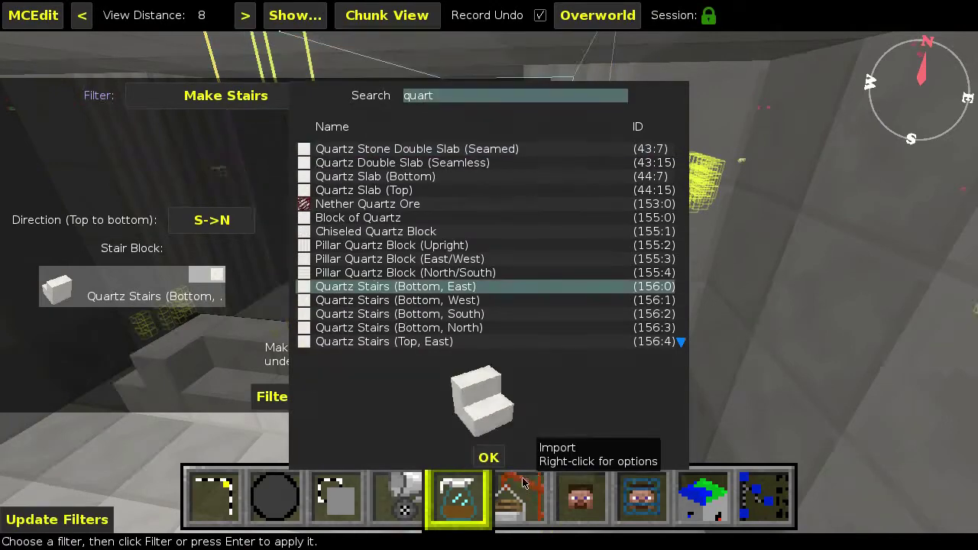
pyautogui.click(486, 457)
# Step: Set the filter's wall block to Block of Quartz
pyautogui.click(328, 272)
pyautogui.click(446, 95)
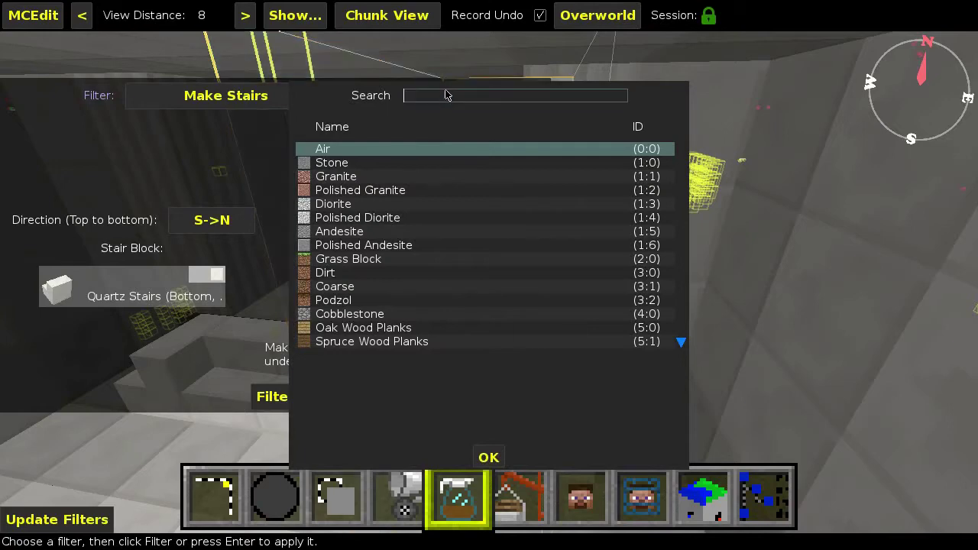
pyautogui.write('quatz')
pyautogui.press('BackSpace')
pyautogui.press('BackSpace')
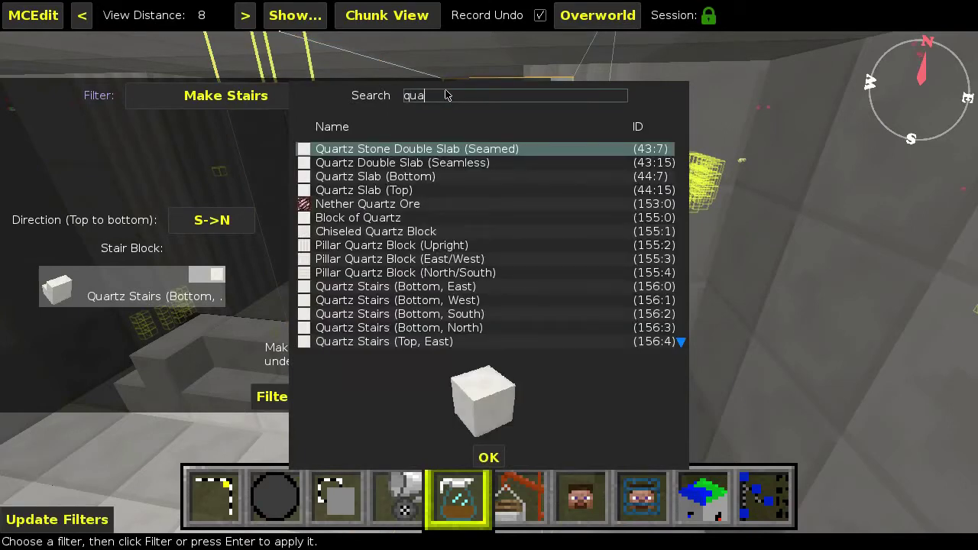
pyautogui.click(420, 218)
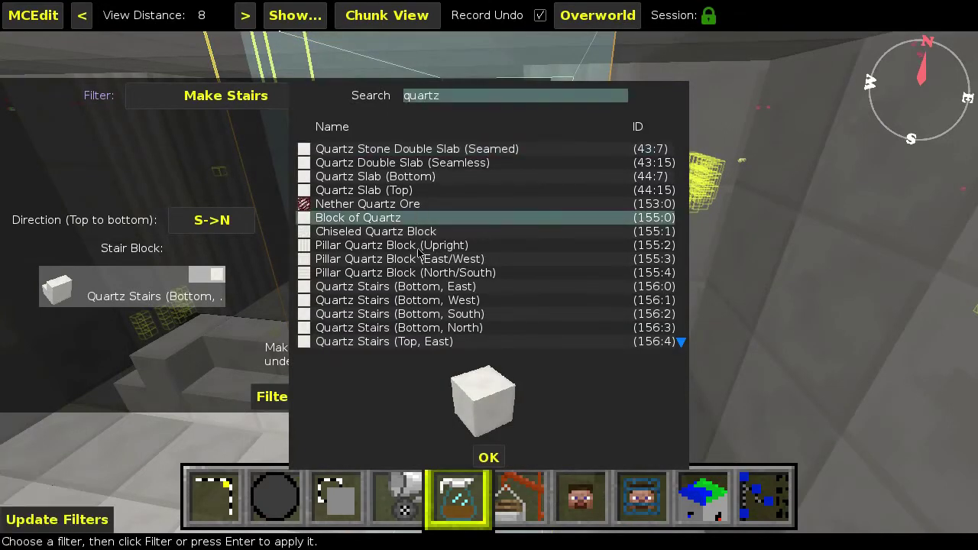
pyautogui.click(488, 458)
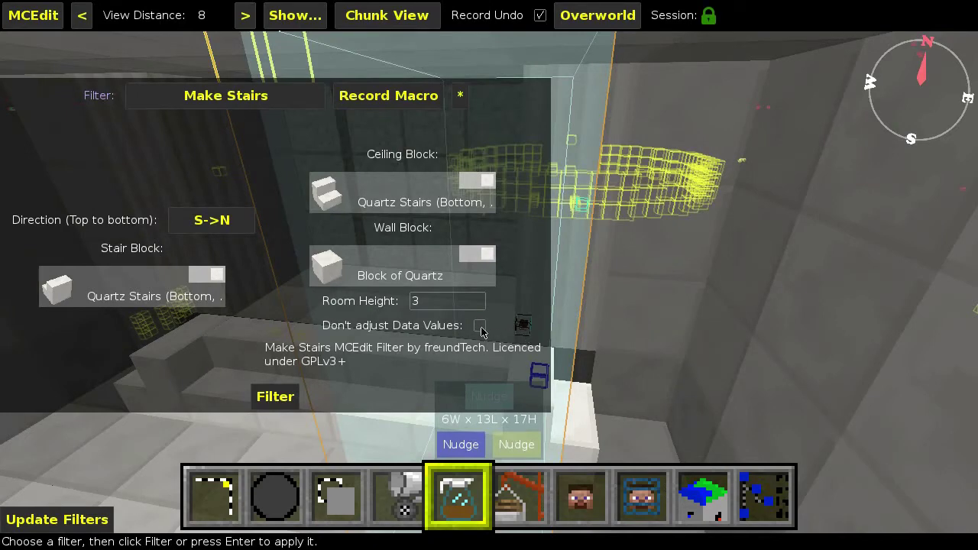
# Step: Run the Make Stairs filter on the selected volume with the configured quartz blocks and a room height of 3
pyautogui.press('d')
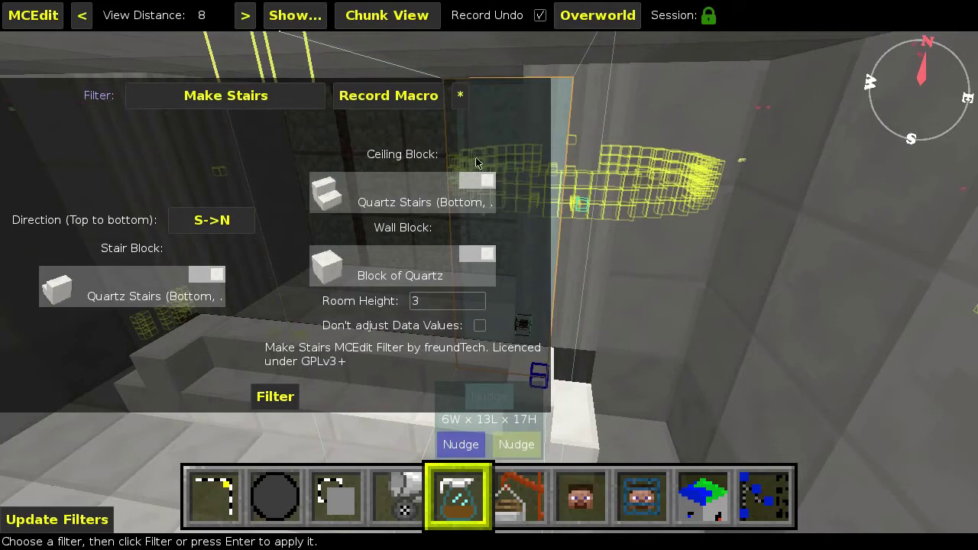
pyautogui.press('w')
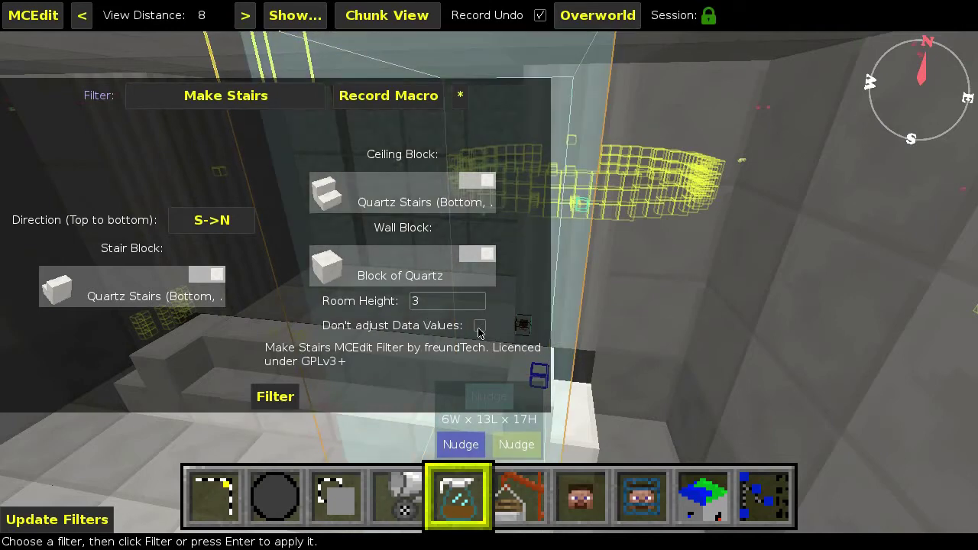
pyautogui.click(273, 398)
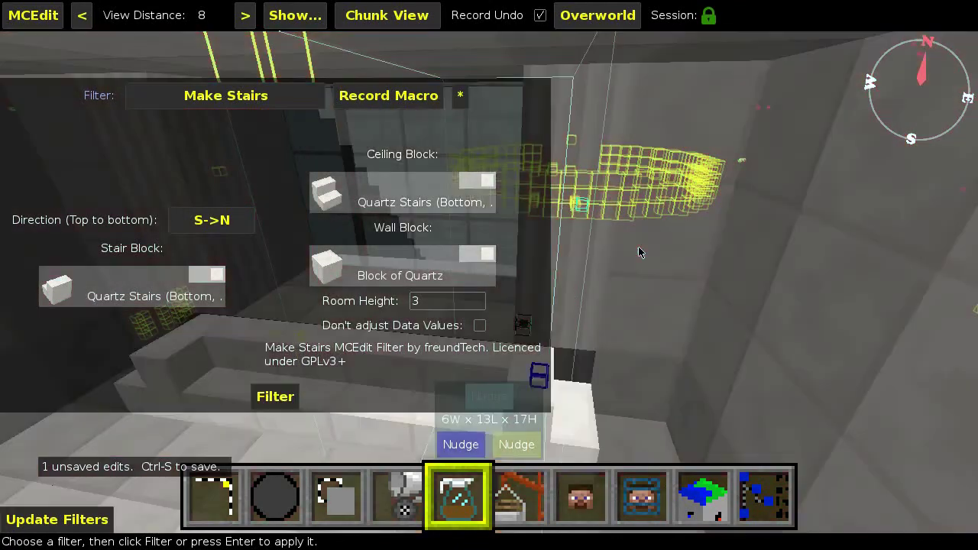
# Step: Switch to the Select tool, check the generated staircase from inside, and save the edited world
pyautogui.moveTo(640, 252); pyautogui.dragTo(584, 255, button='right')
pyautogui.click(215, 495)
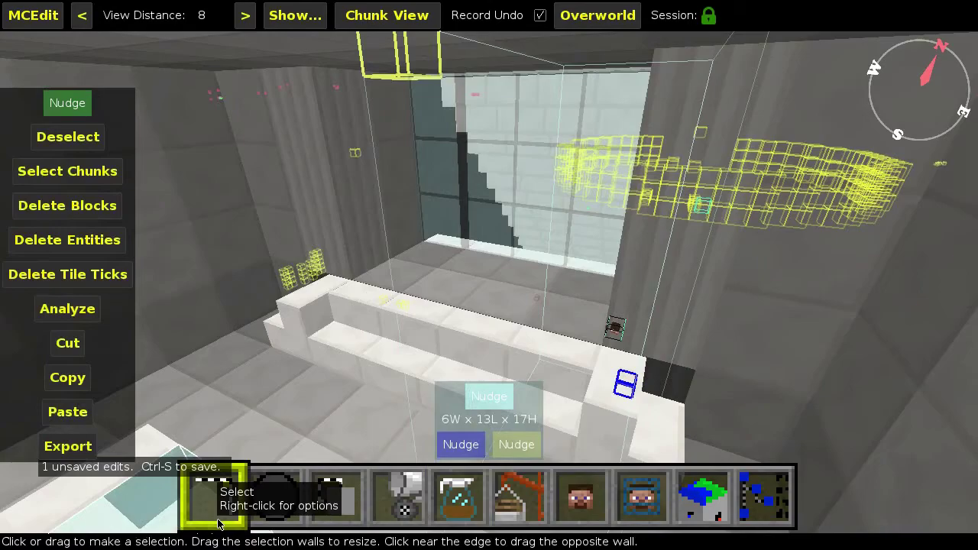
pyautogui.moveTo(458, 306); pyautogui.dragTo(450, 304, button='right')
pyautogui.press('space')
pyautogui.press('w')
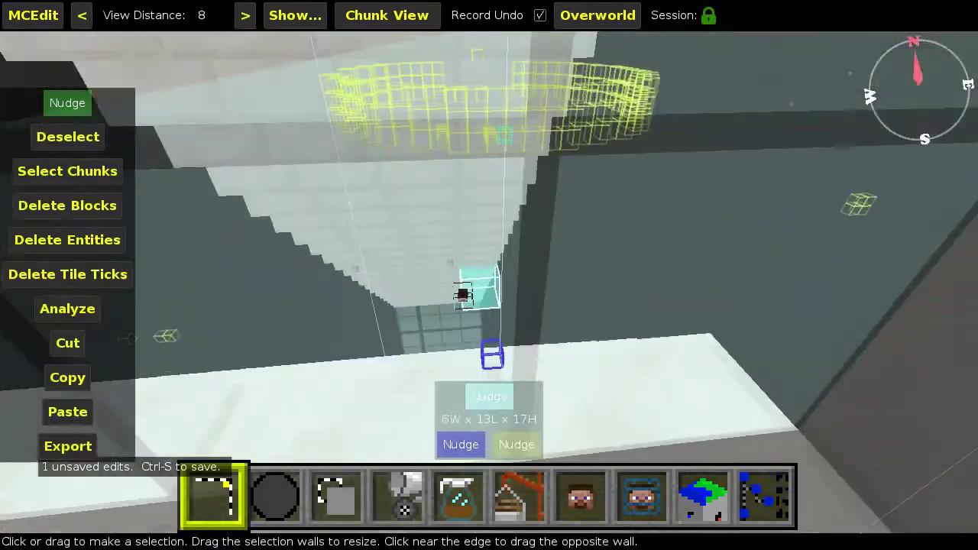
pyautogui.press('w')
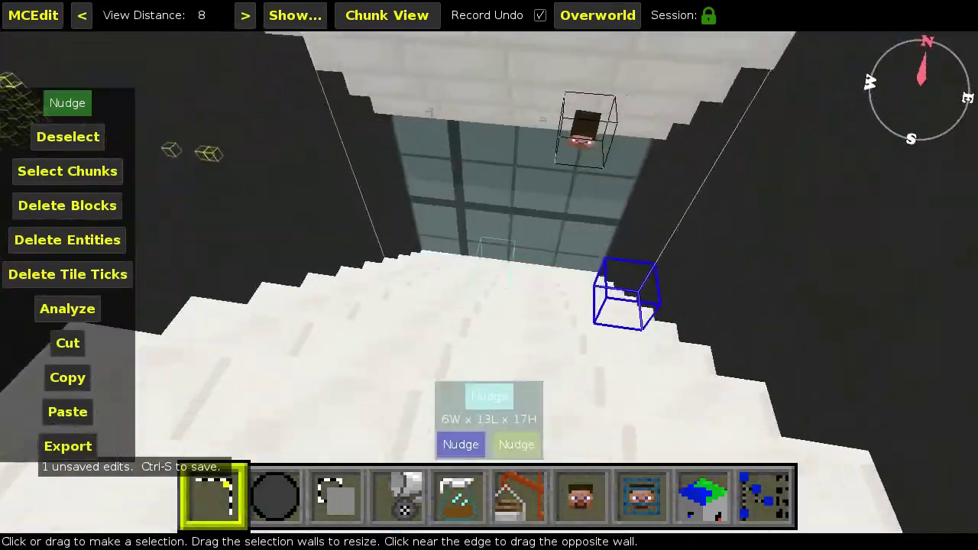
pyautogui.hotkey('ctrl', 's')
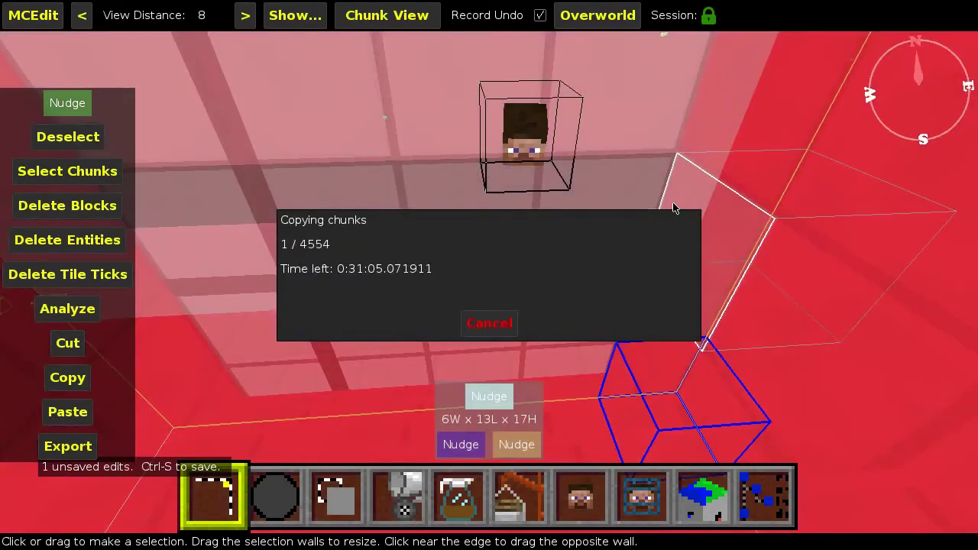
pyautogui.rightClick(673, 205)
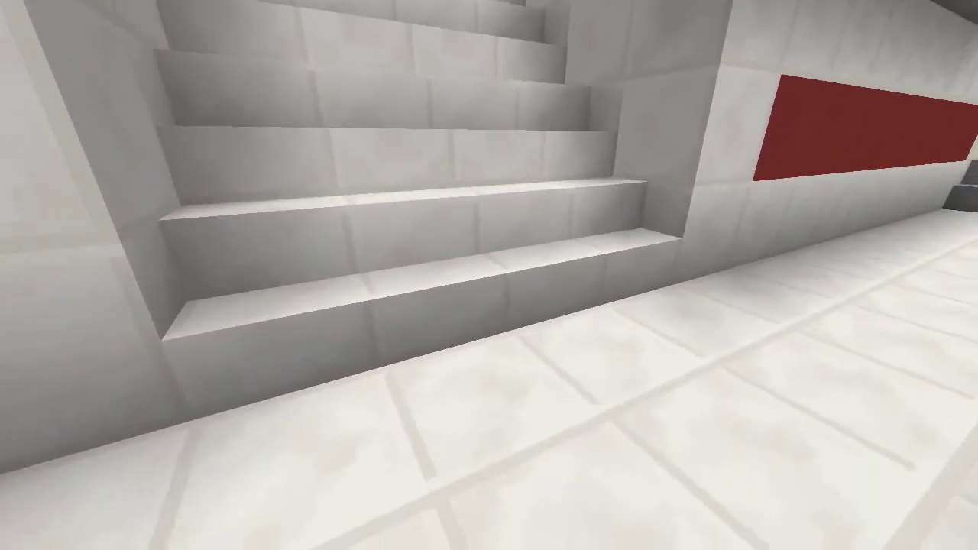
# Step: Switch to Minecraft and enter creative mode at the foot of the staircase with the command /gamemode 1
pyautogui.press('/')
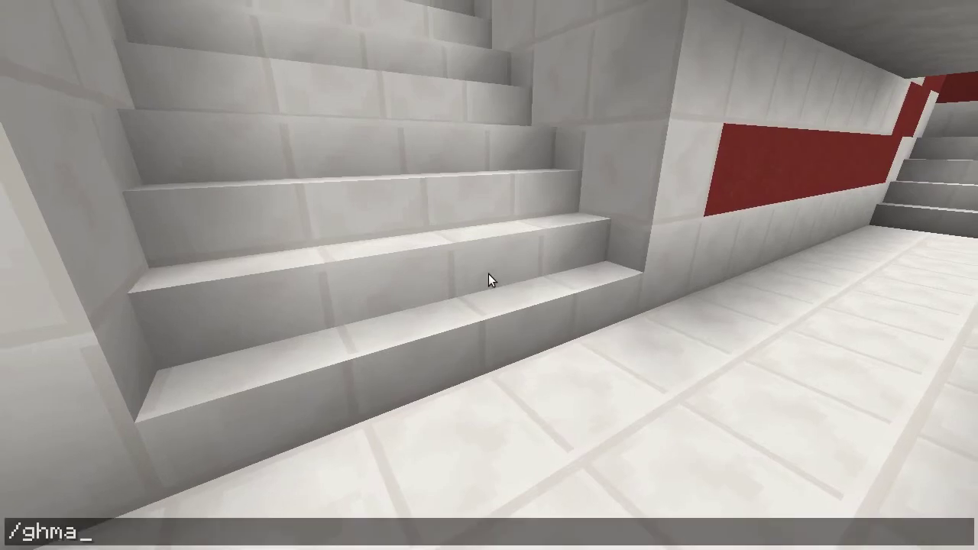
pyautogui.write('gamemode 1')
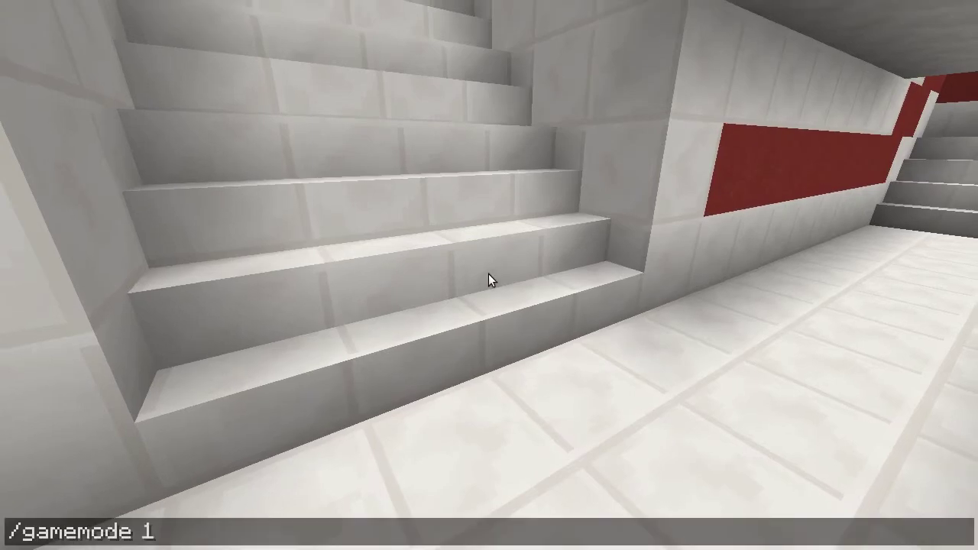
pyautogui.press('Return')
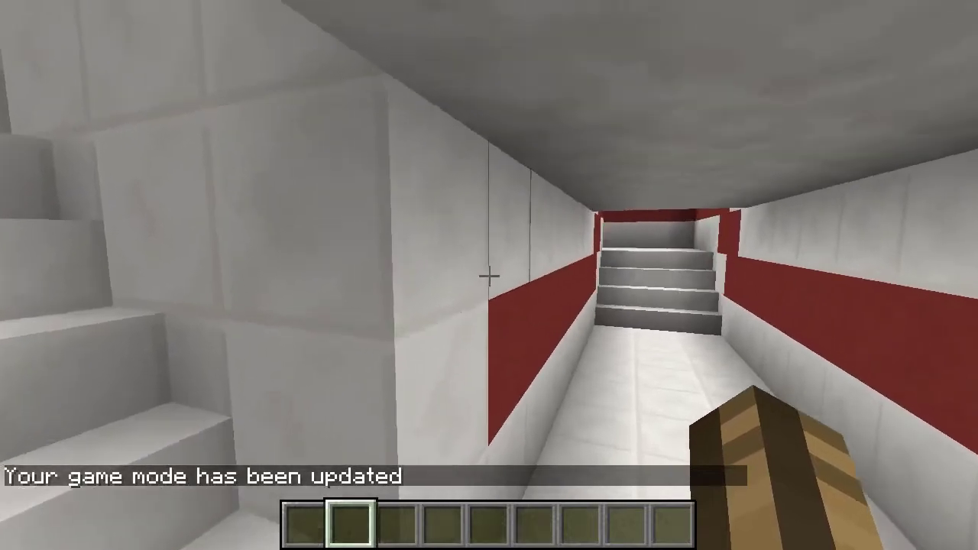
# Step: Replace the quartz corner blocks on both sides of the lower staircase entrance with Red Stained Clay to continue the corridor's stripe
pyautogui.middleClick(489, 276)
pyautogui.click(489, 275)
pyautogui.rightClick(489, 275)
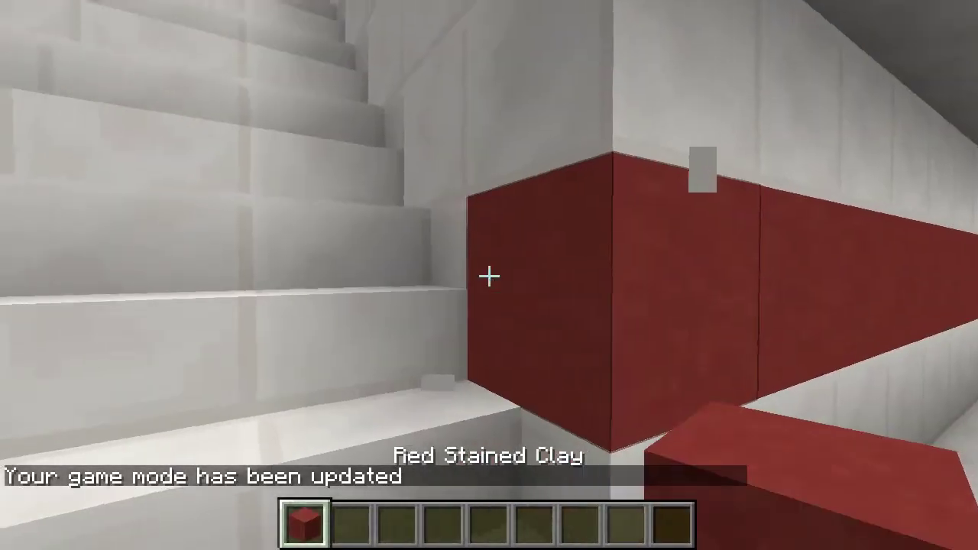
pyautogui.click(489, 276)
pyautogui.rightClick(489, 276)
pyautogui.click(489, 276)
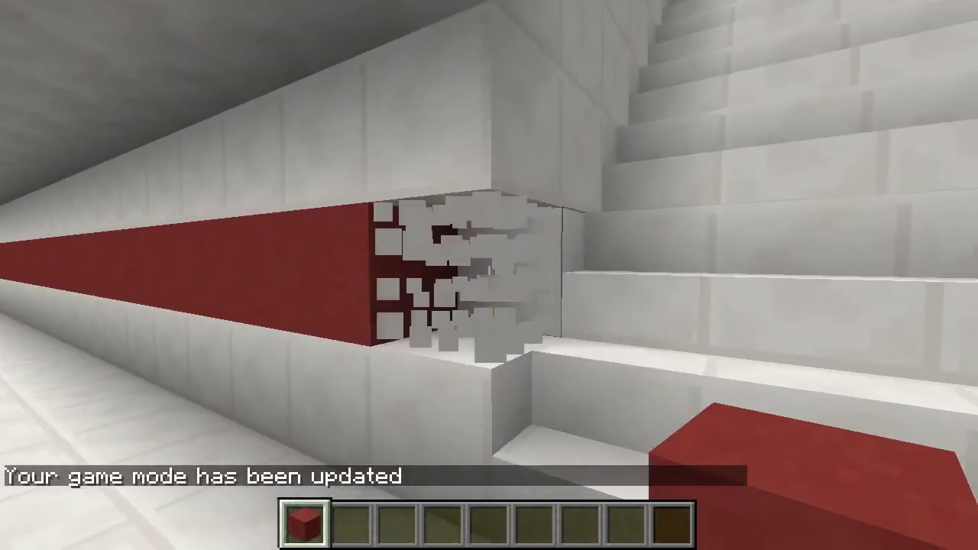
pyautogui.rightClick(489, 275)
pyautogui.click(489, 275)
# Step: Replace the row of ceiling stair blocks at the upper end of the staircase with Block of Quartz
pyautogui.press('w')
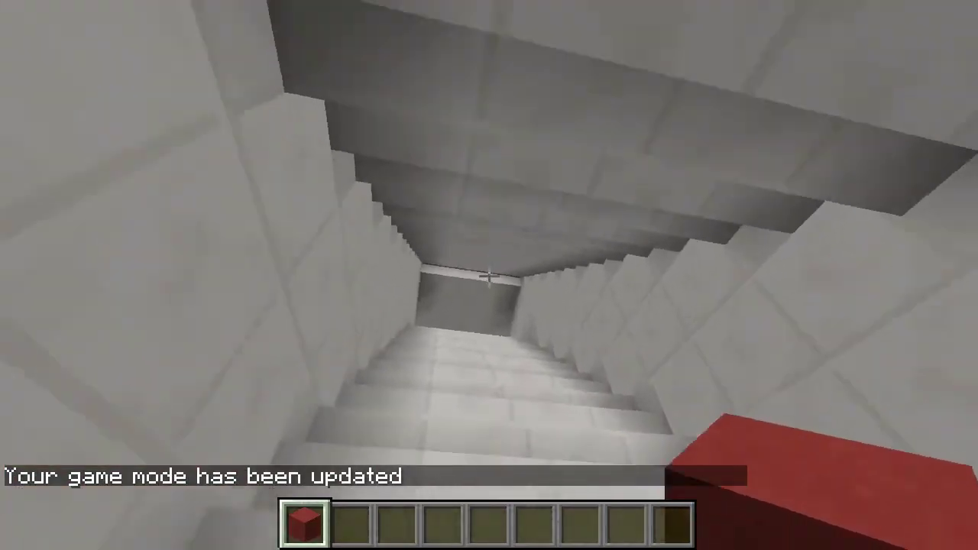
pyautogui.scroll(-1, 489, 275)
pyautogui.middleClick(489, 275)
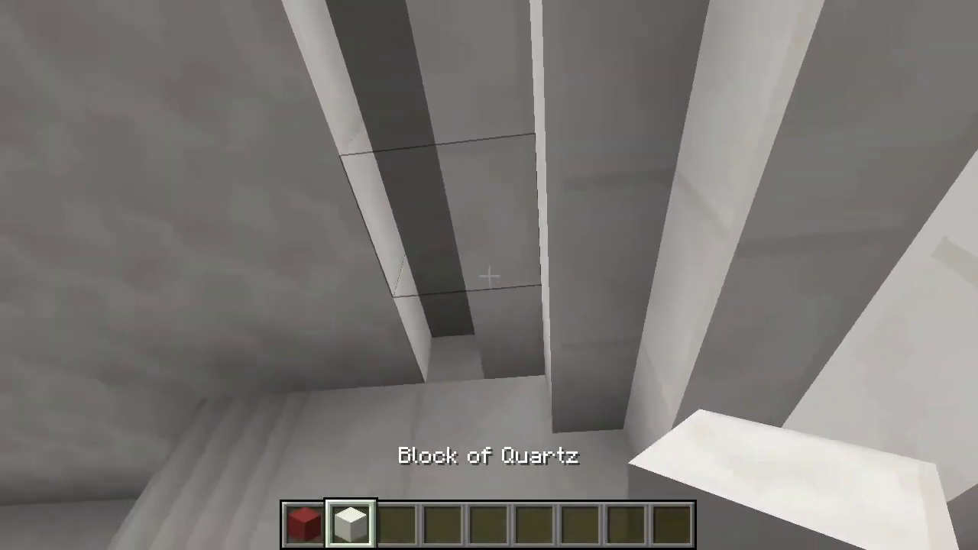
pyautogui.click(489, 275)
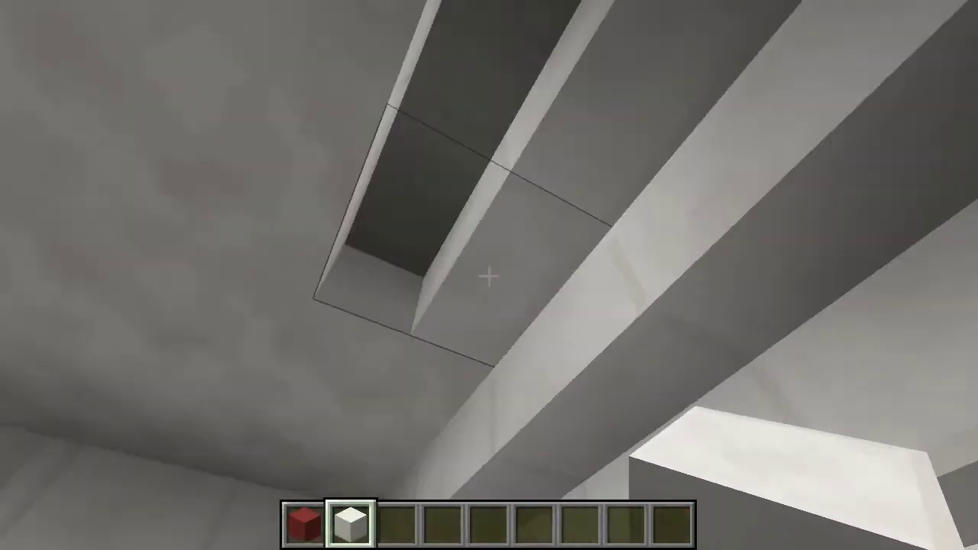
pyautogui.click(489, 275)
pyautogui.click(489, 275)
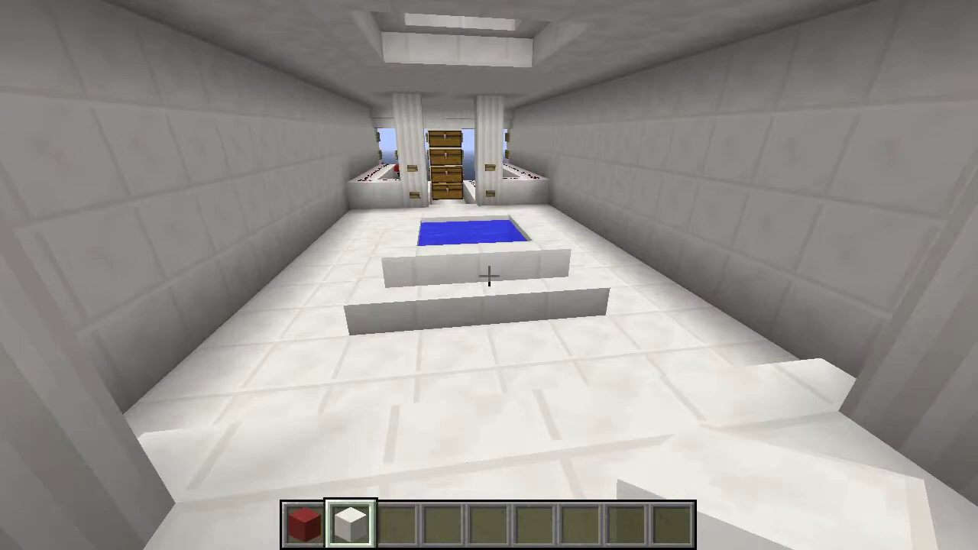
pyautogui.press('w')
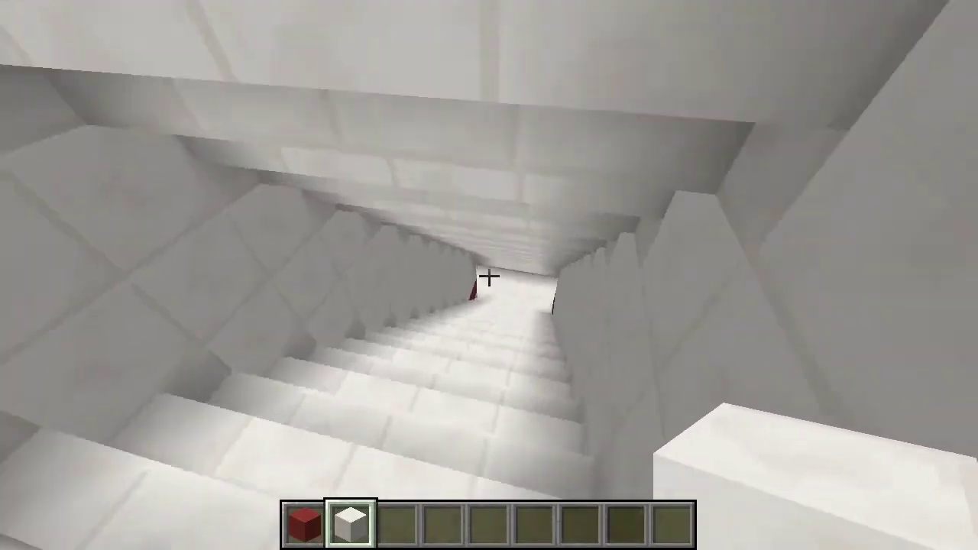